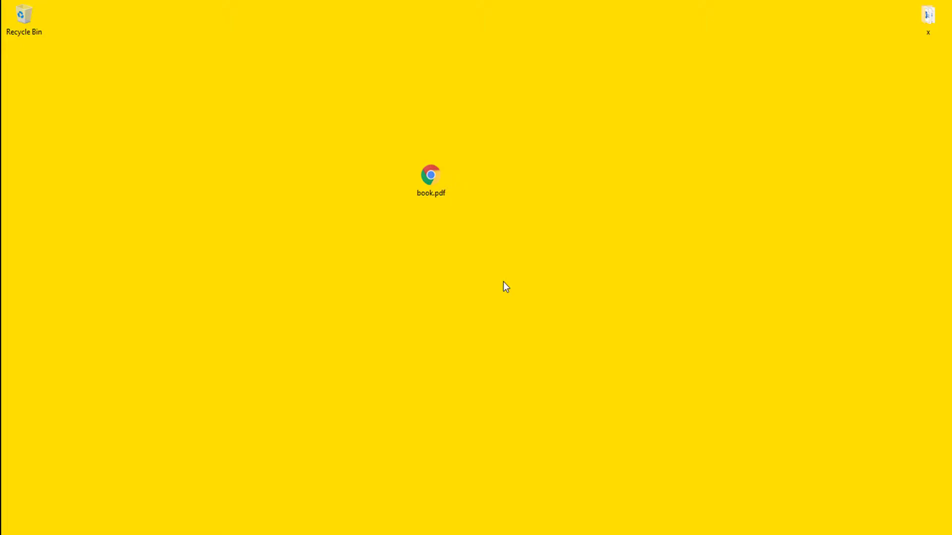
# Step: Select book.pdf (7.37 MB) on the desktop
pyautogui.moveTo(372, 157); pyautogui.dragTo(491, 269)
# Step: Bring up book.pdf's context menu to reach 7-Zip's Add to archive
pyautogui.rightClick(433, 179)
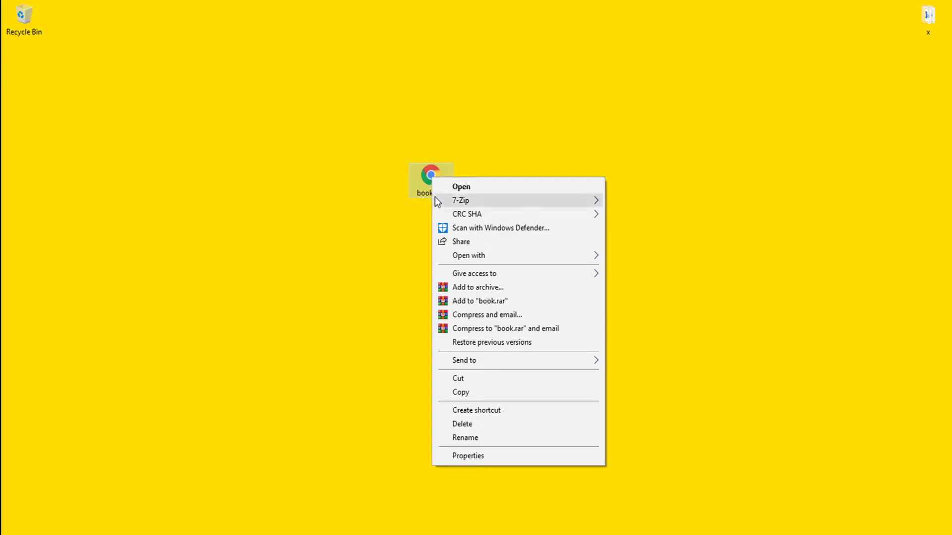
pyautogui.moveTo(462, 201)
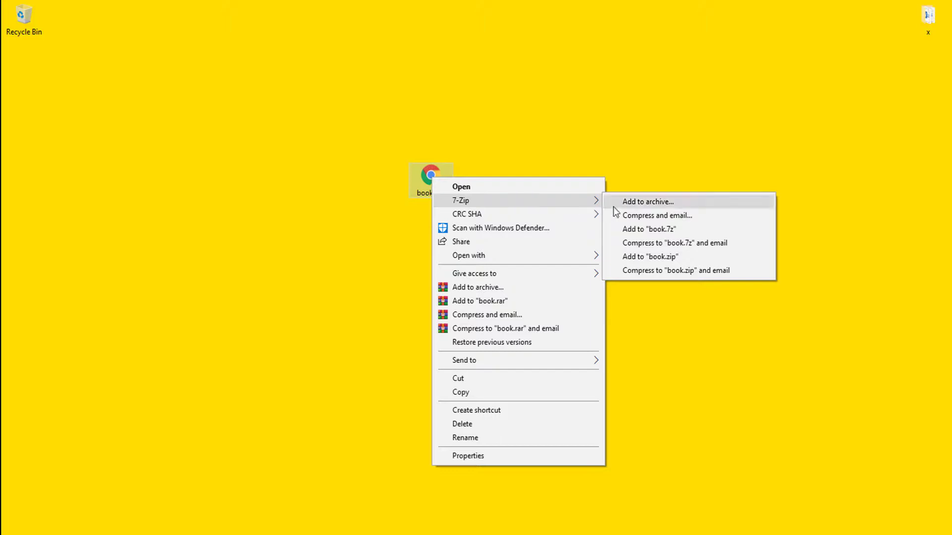
# Step: Start a 7-Zip archive of book.pdf, move its dialog right, and list the archive formats
pyautogui.click(648, 203)
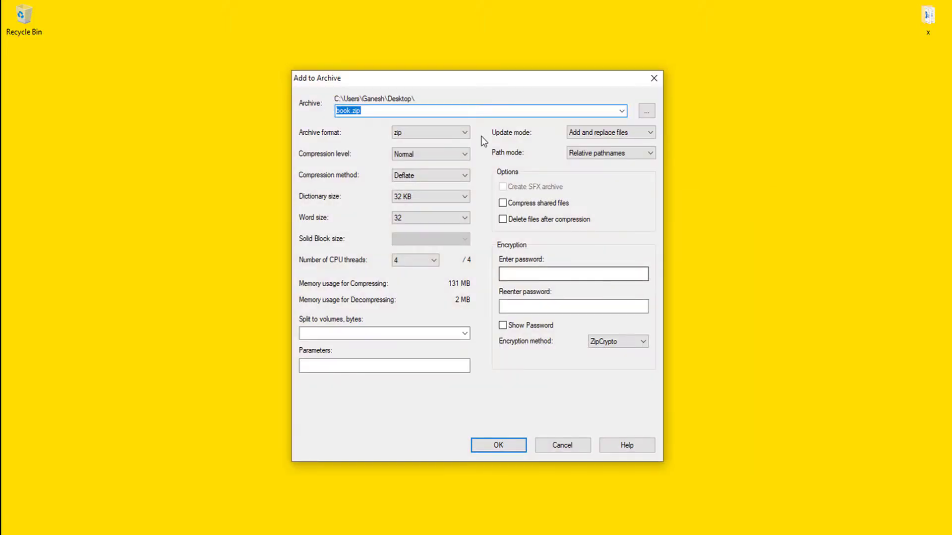
pyautogui.moveTo(427, 85); pyautogui.dragTo(595, 90)
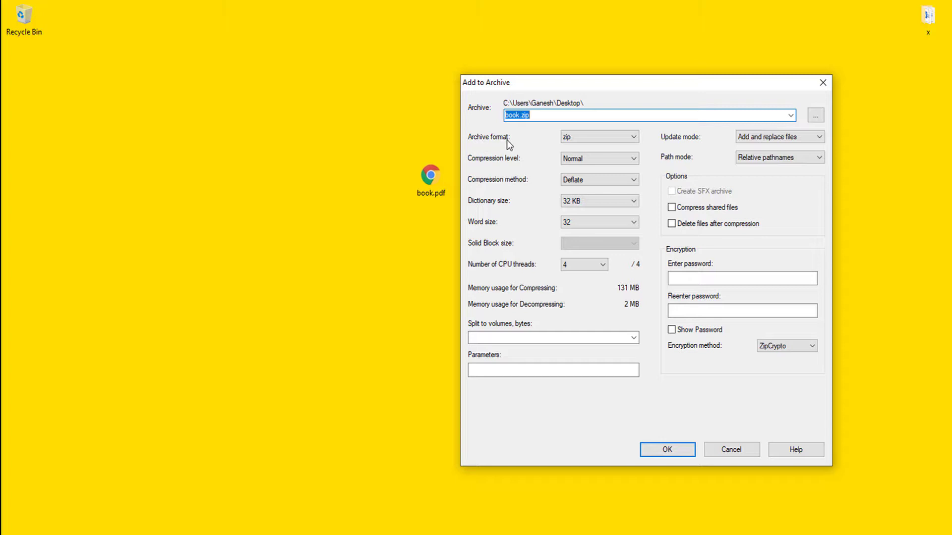
pyautogui.click(577, 139)
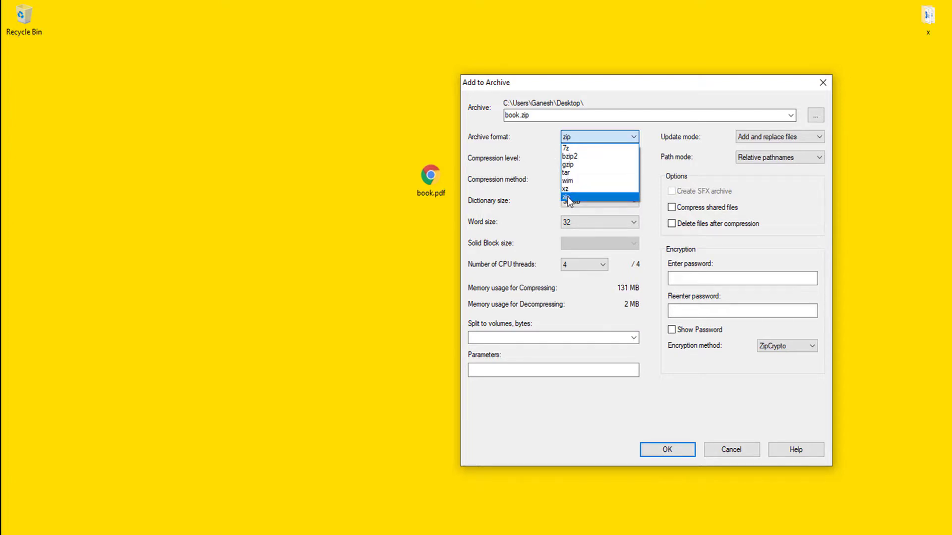
# Step: Keep zip as the archive format at Normal compression with Deflate
pyautogui.click(567, 198)
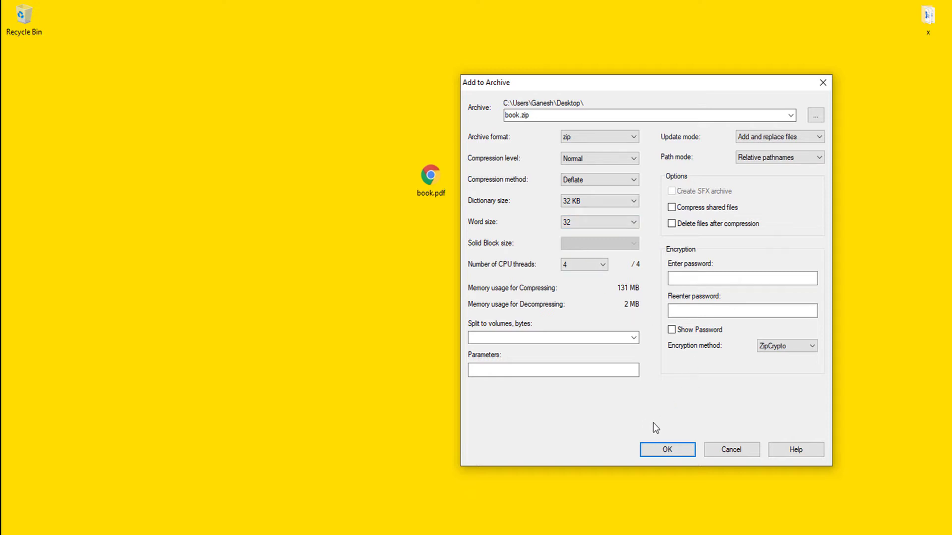
# Step: Create book.zip and place its icon beside book.pdf
pyautogui.click(662, 452)
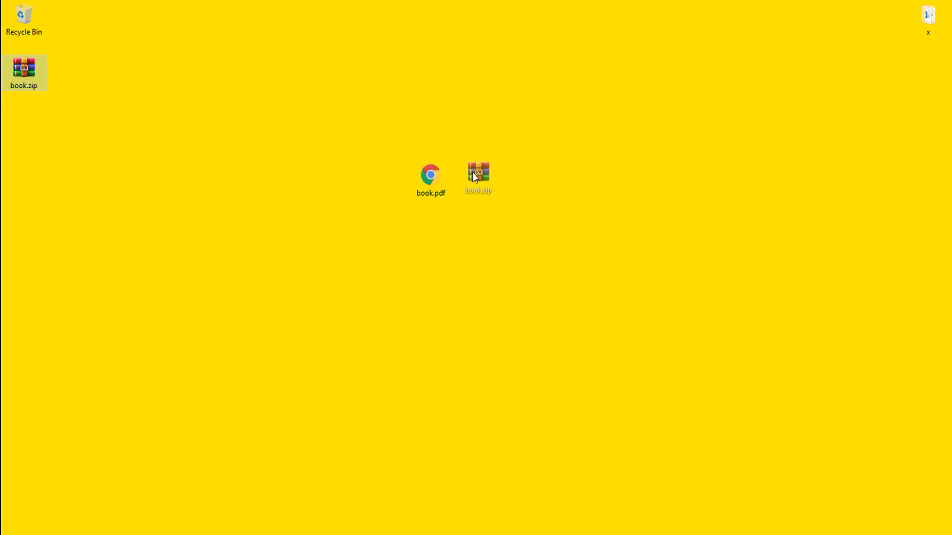
pyautogui.moveTo(472, 175); pyautogui.dragTo(474, 177)
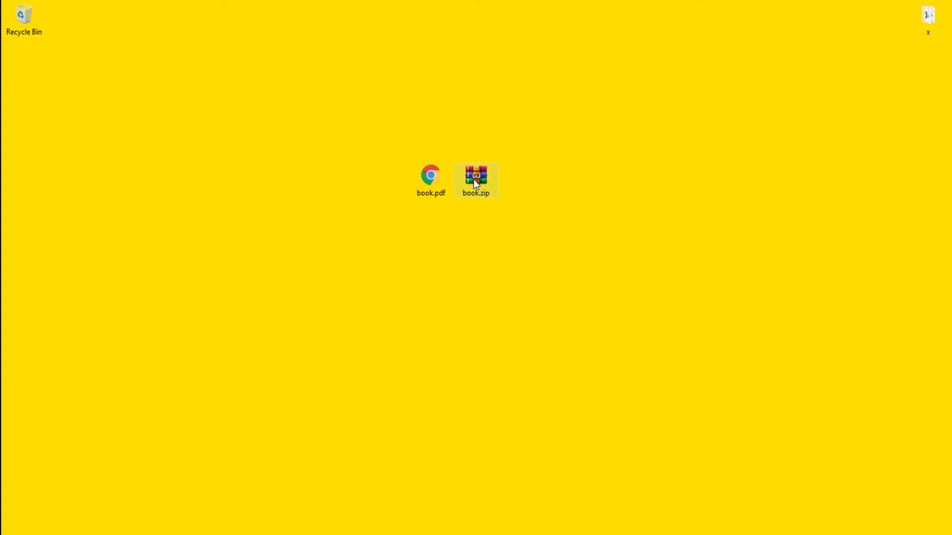
pyautogui.rightClick(430, 176)
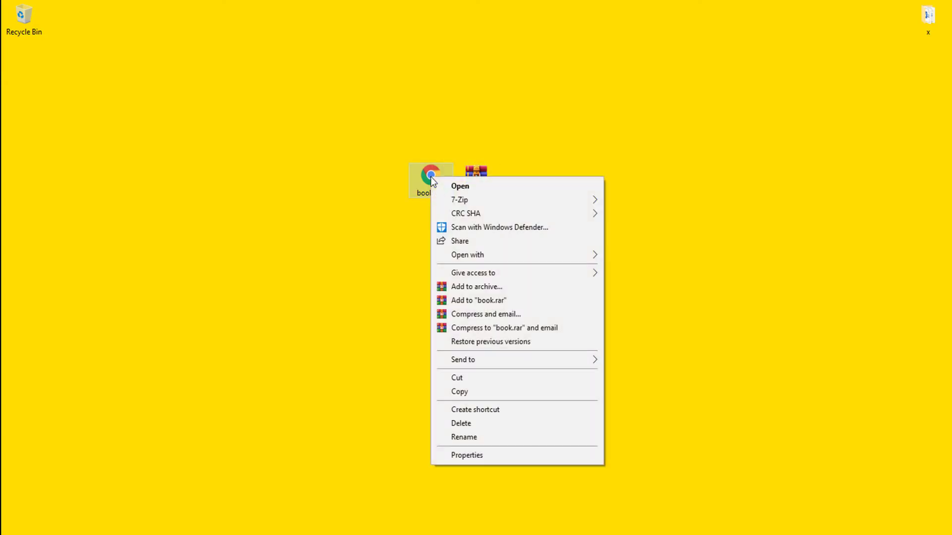
pyautogui.click(474, 455)
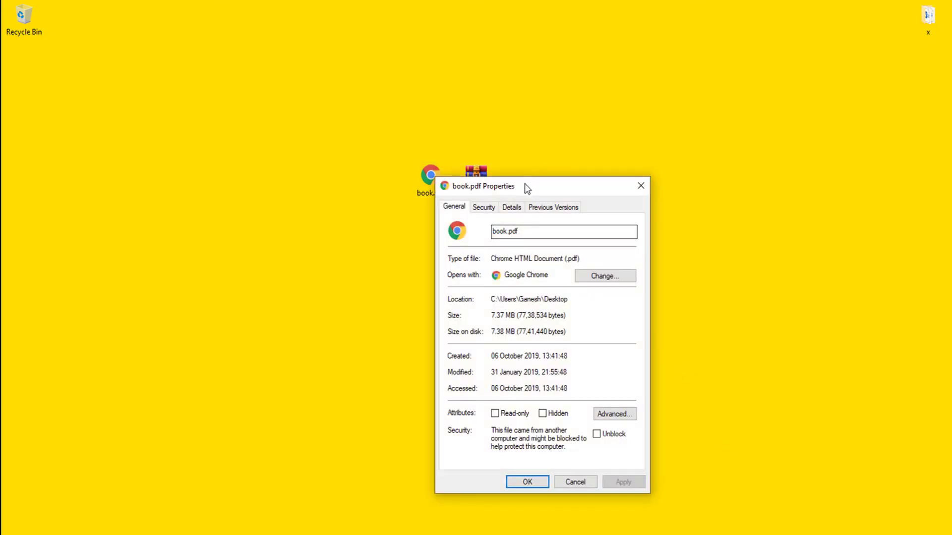
pyautogui.moveTo(524, 187); pyautogui.dragTo(260, 140)
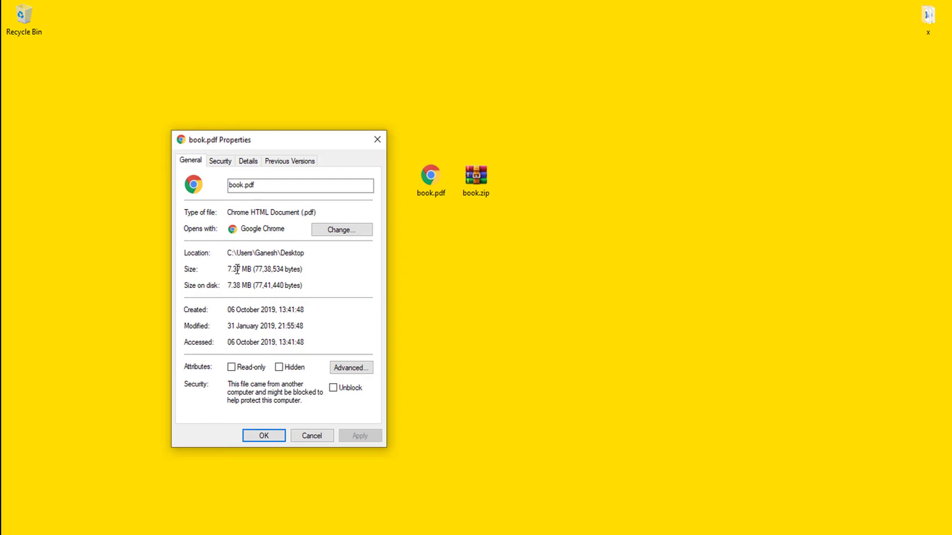
pyautogui.click(377, 140)
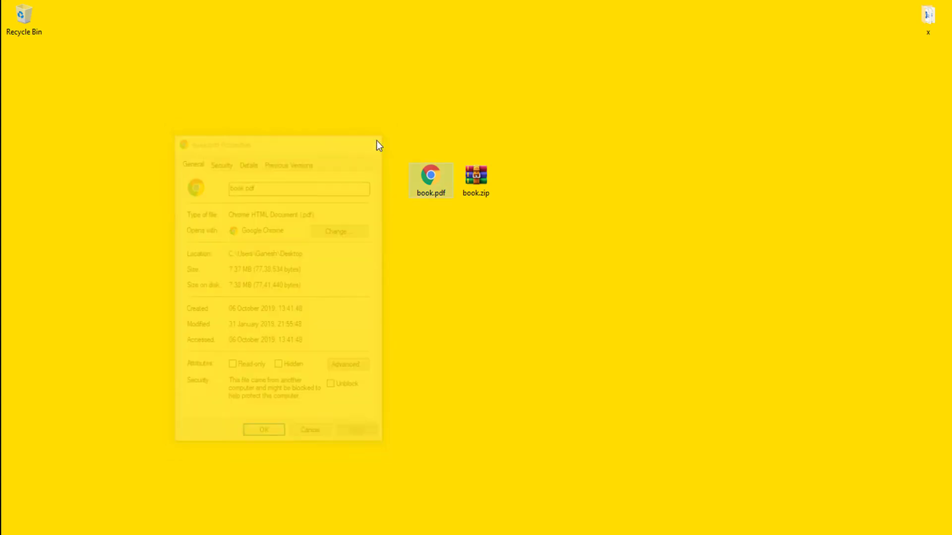
pyautogui.click(474, 179)
pyautogui.rightClick(473, 176)
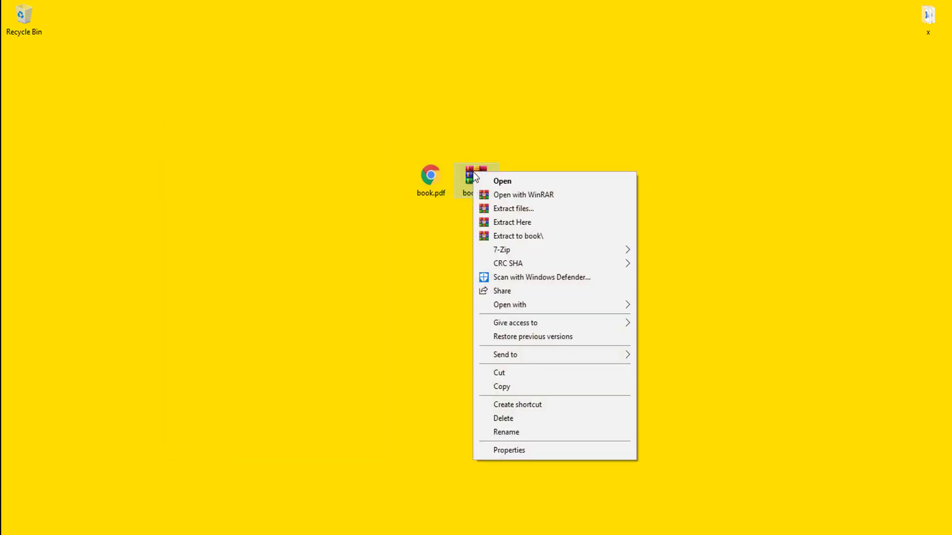
pyautogui.click(523, 450)
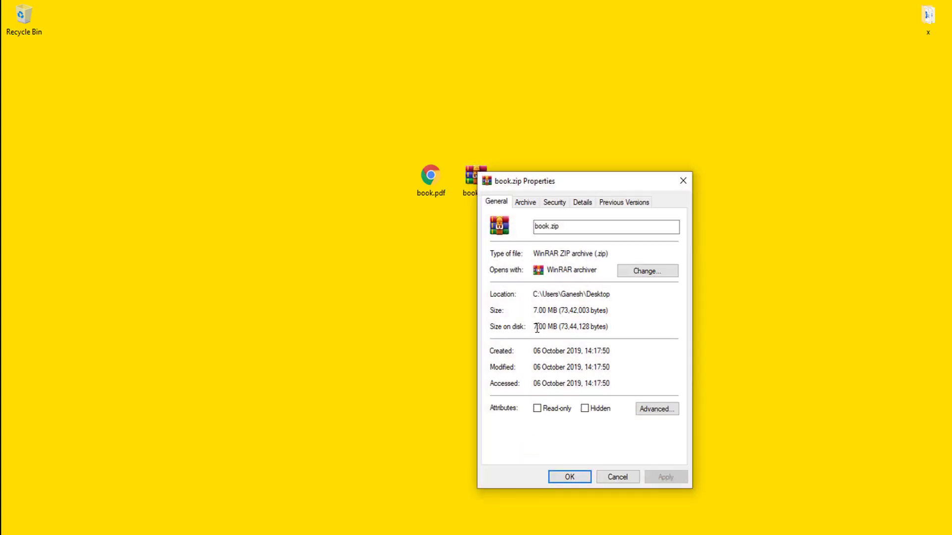
pyautogui.moveTo(533, 311); pyautogui.dragTo(546, 310)
# Step: Close the book.zip properties and select both book.pdf and book.zip
pyautogui.press('Escape')
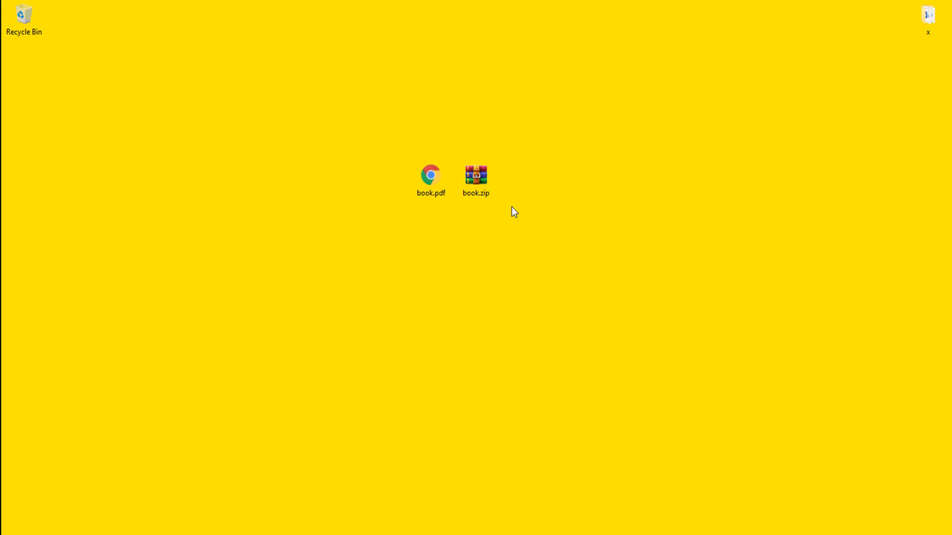
pyautogui.moveTo(525, 150); pyautogui.dragTo(387, 211)
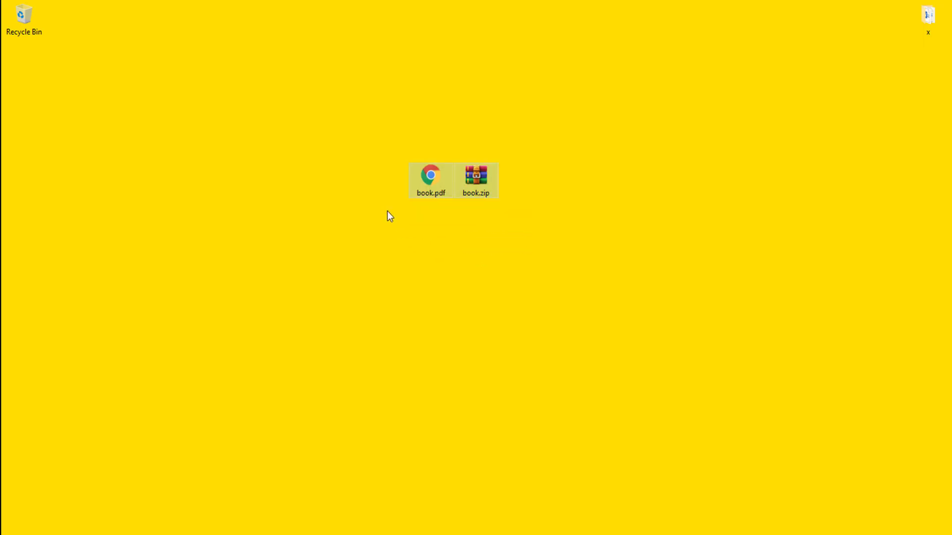